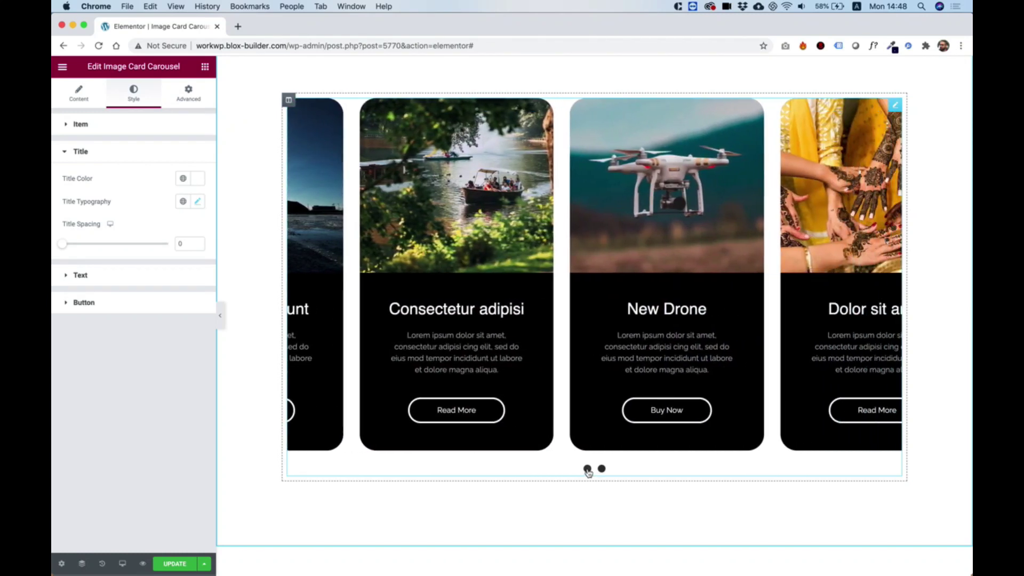
- Jump the finished carousel preview back to its first slide
click(587, 469)
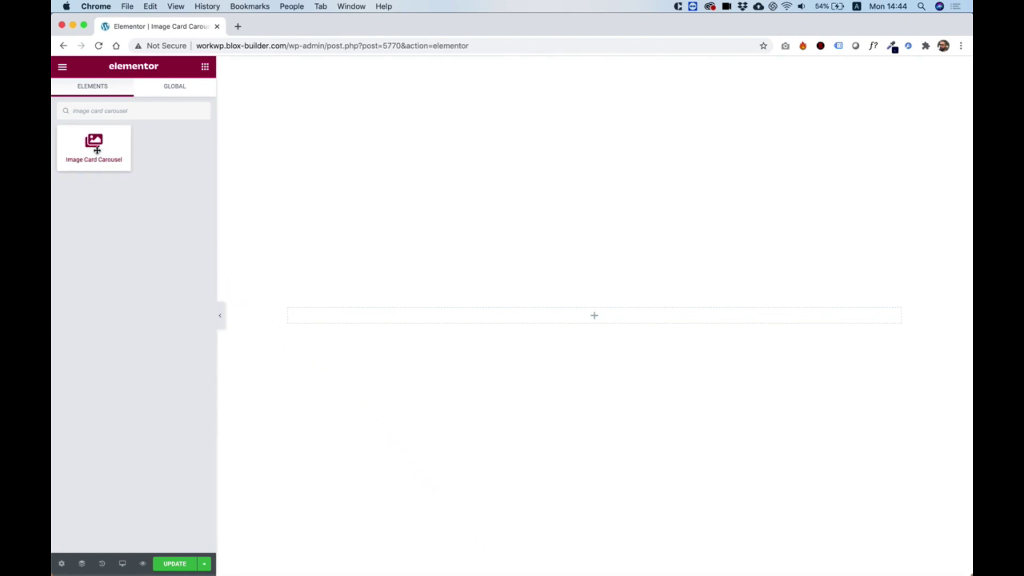
- Drag the Image Card Carousel widget into the empty page section
drag(94, 142, 478, 314)
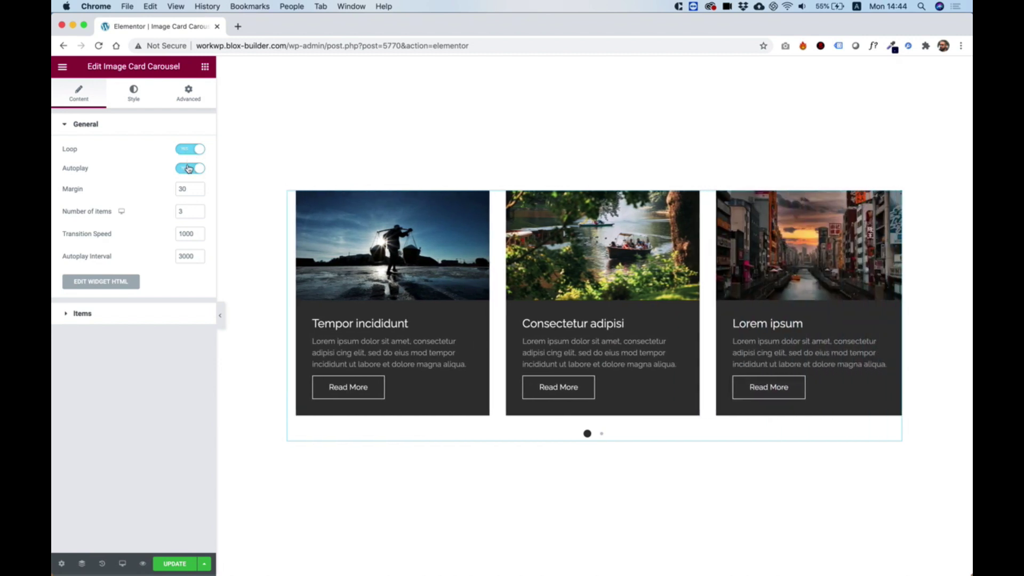
- Turn autoplay off and try card margins of 50 and 10 before settling on 30
click(194, 170)
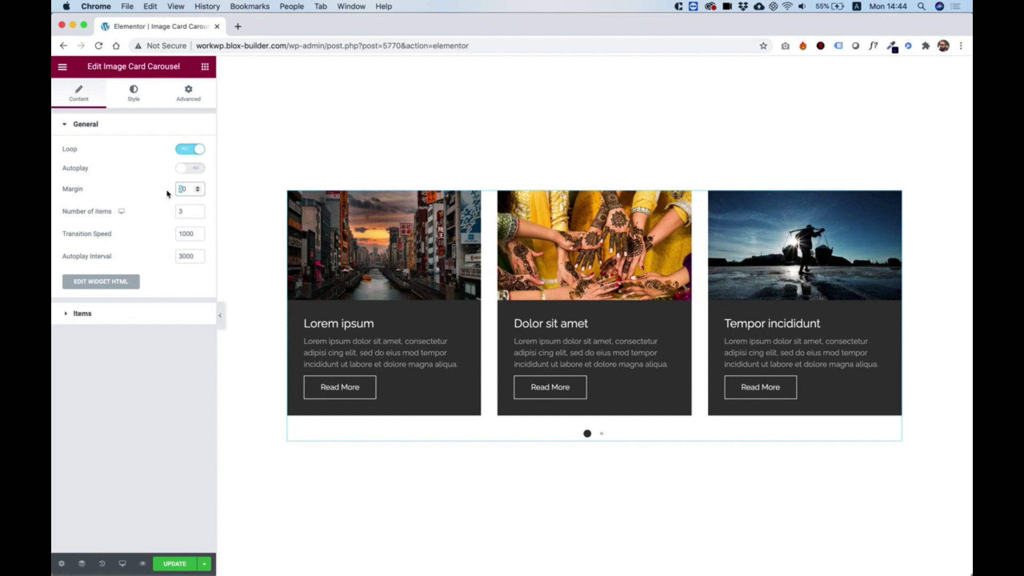
text(5)
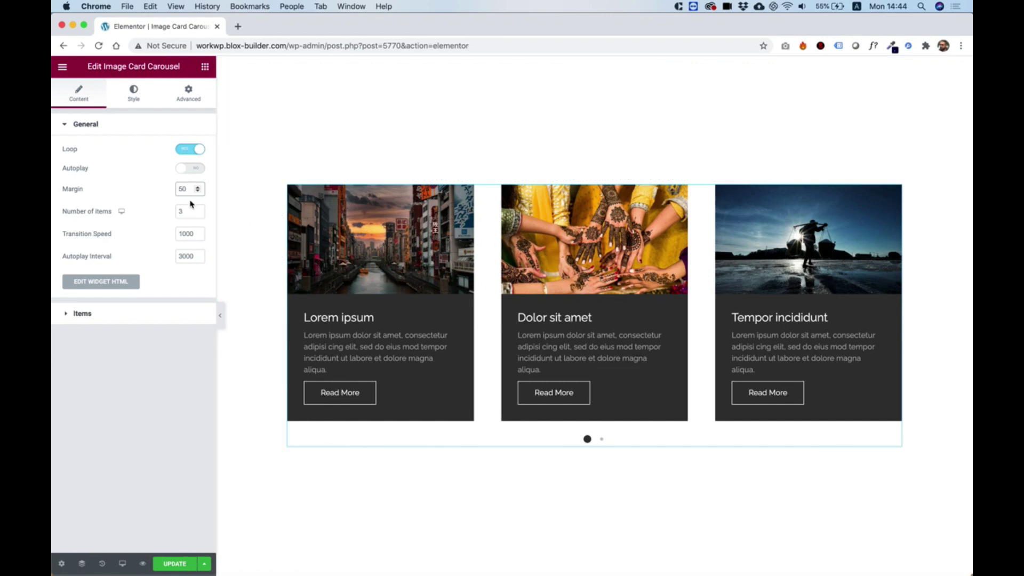
text(10)
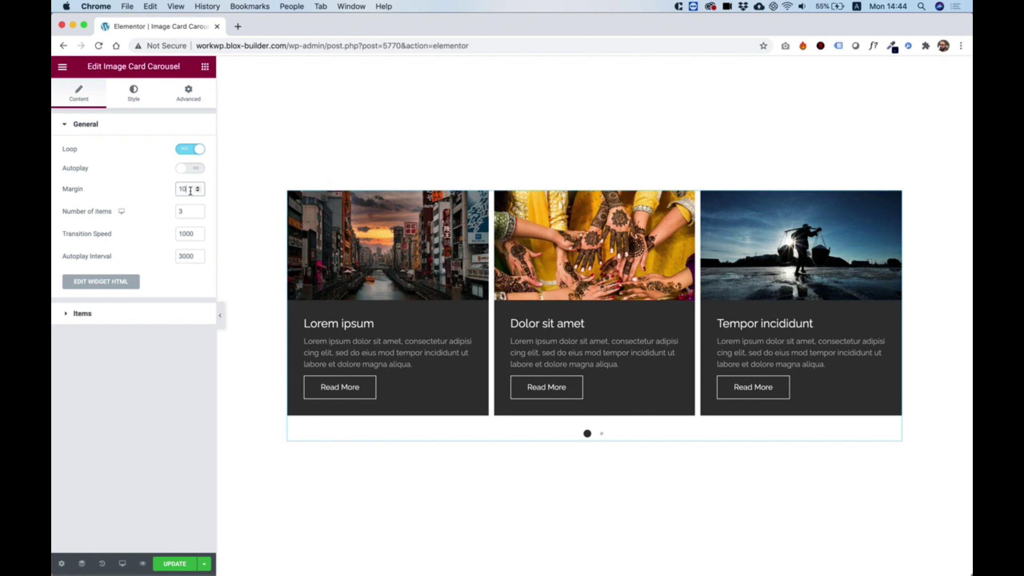
text(30)
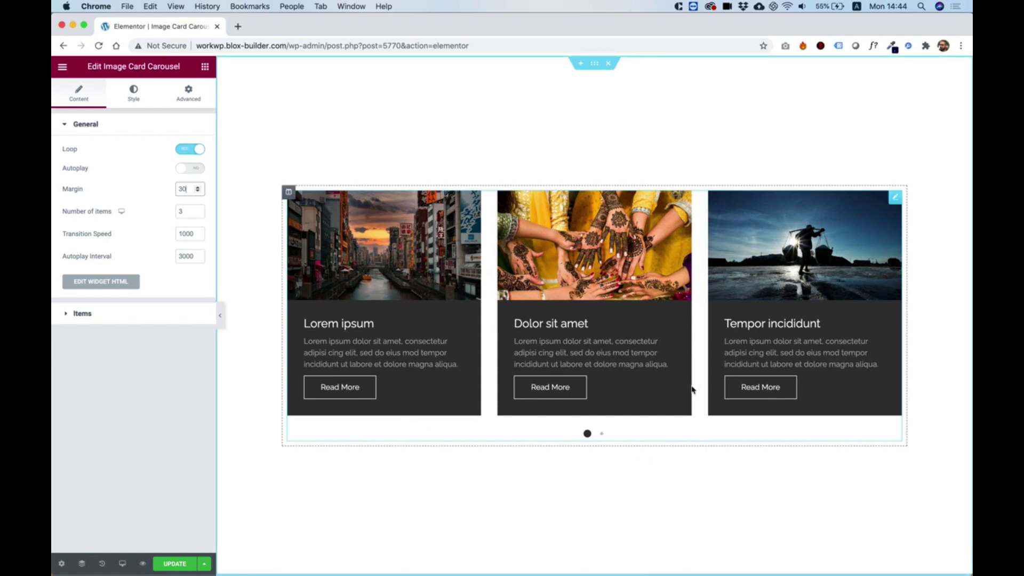
click(186, 211)
- Show 2 cards per view, set transition speed to 6000, and preview the next slide
text(2)
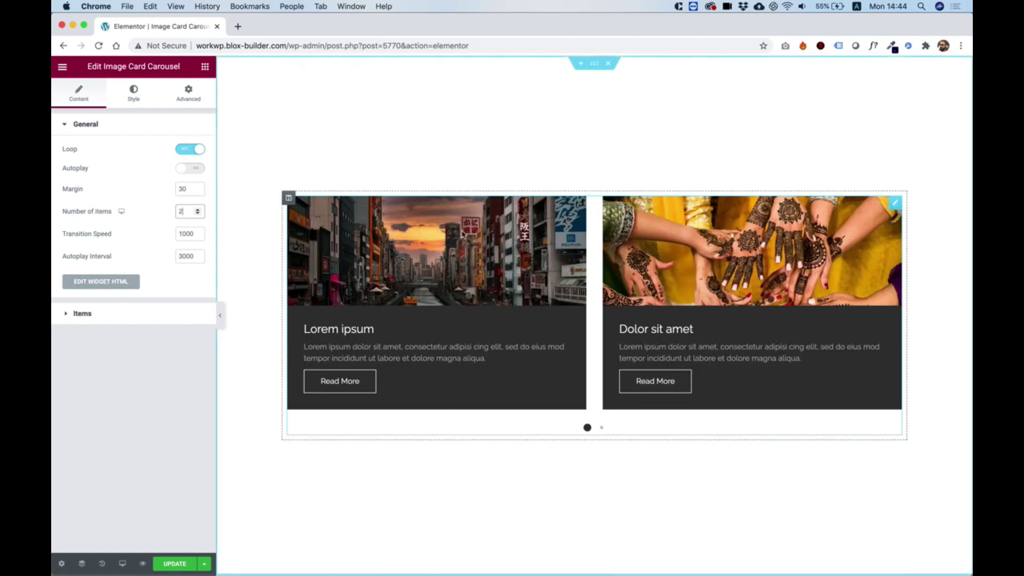
click(181, 233)
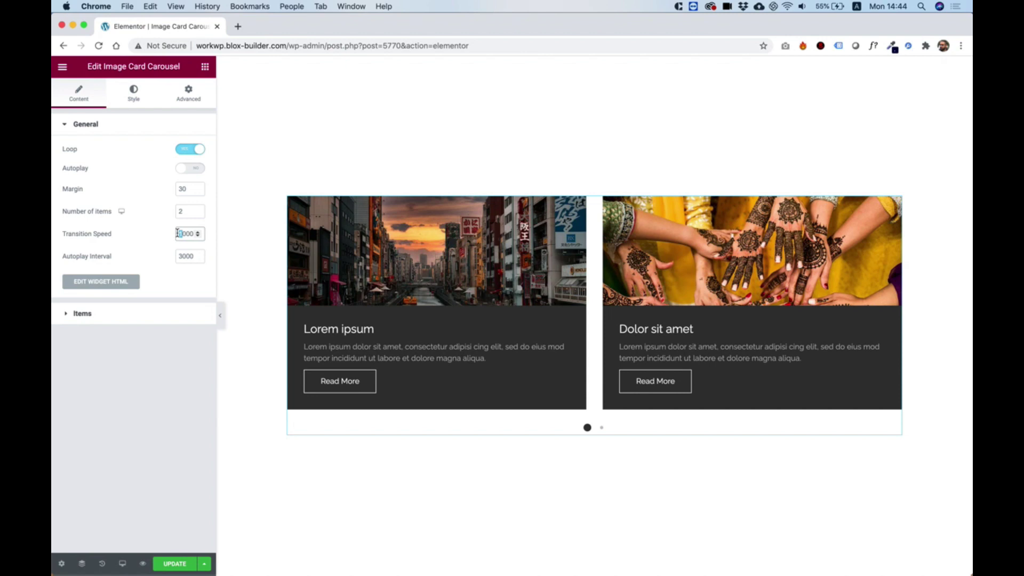
text(6)
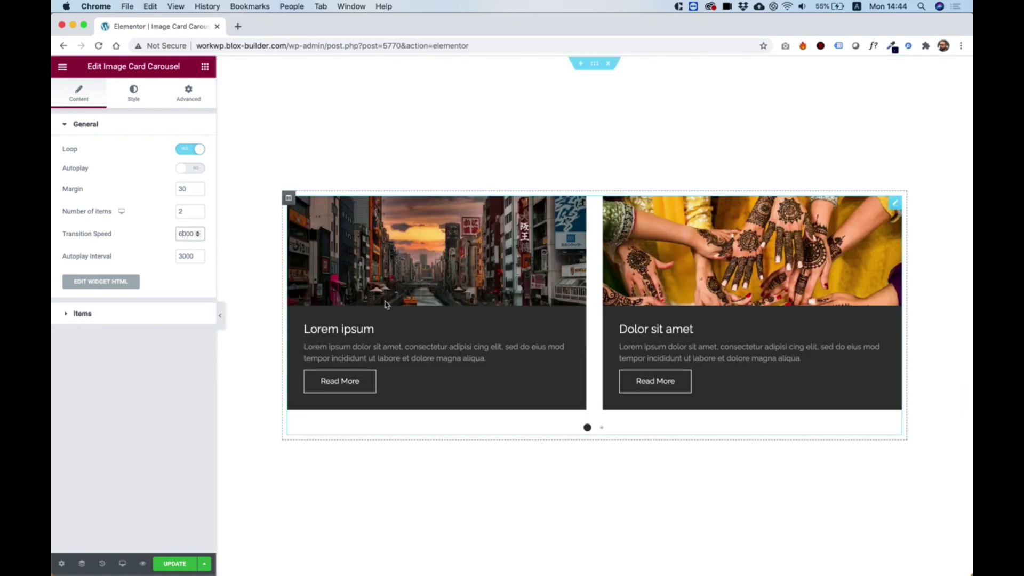
click(602, 428)
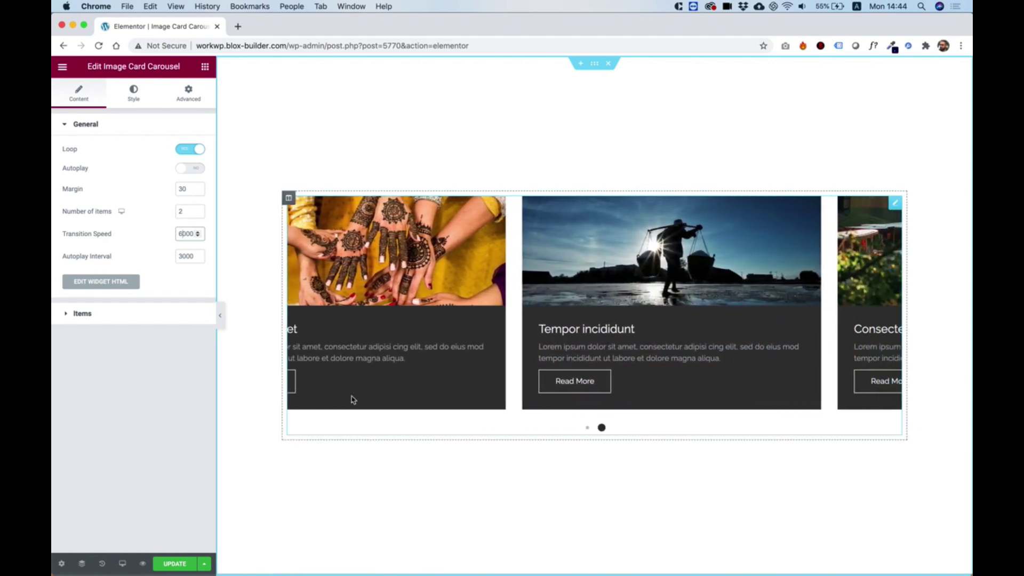
- Reset transition speed to 1000, test autoplay then turn it off, and show 3 cards again
double_click(180, 233)
text(1000)
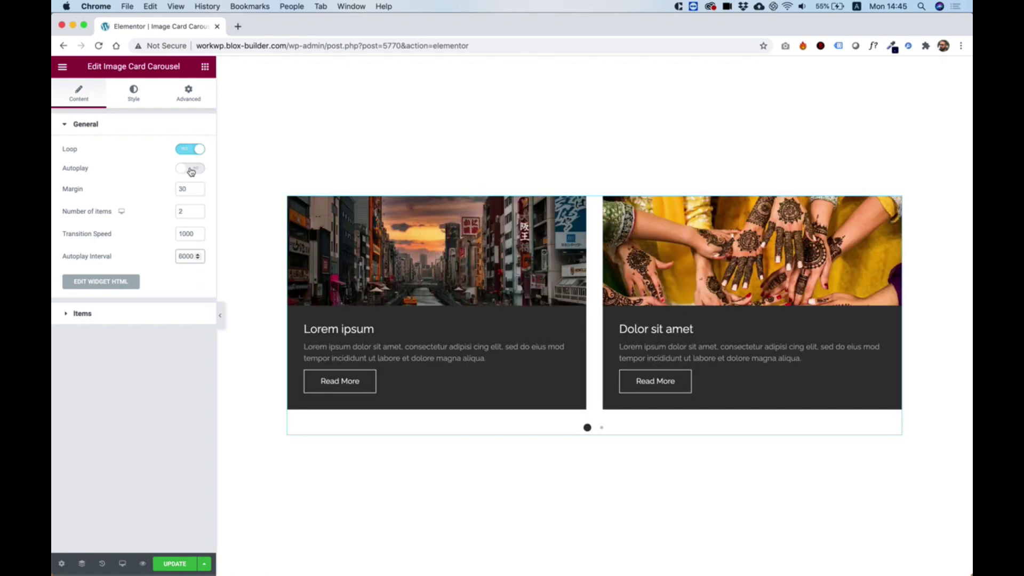
click(191, 170)
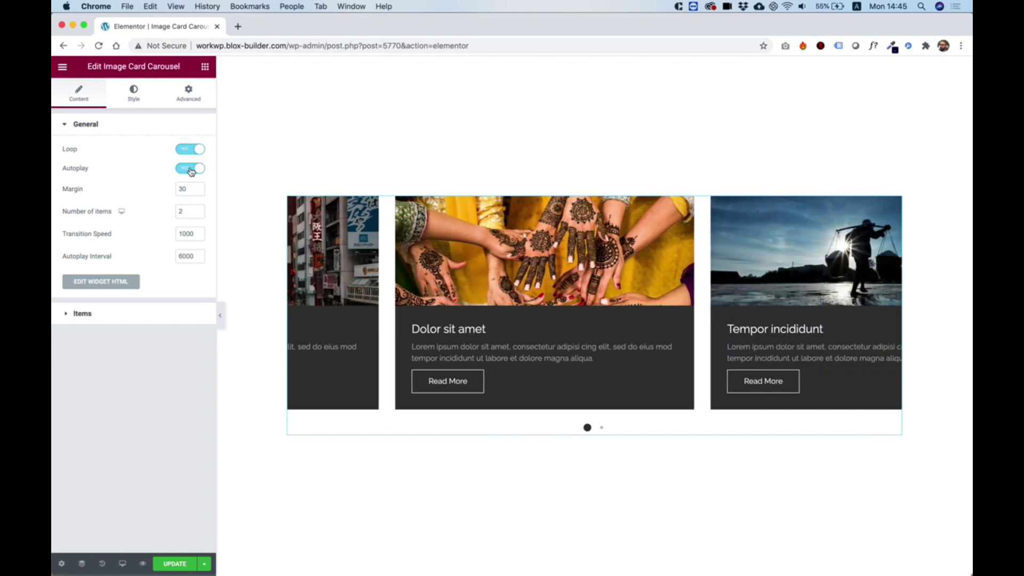
click(191, 169)
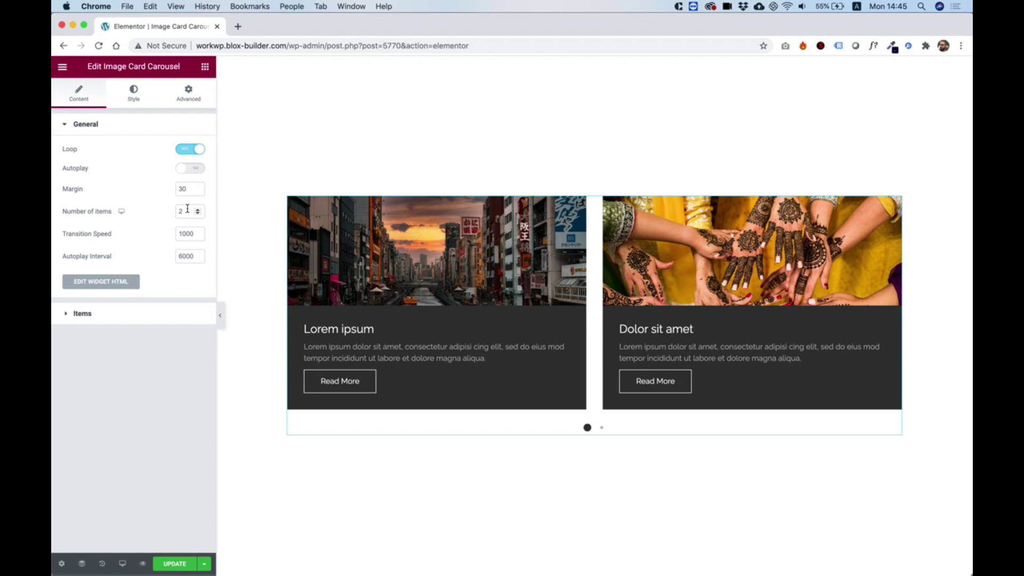
click(187, 209)
text(3)
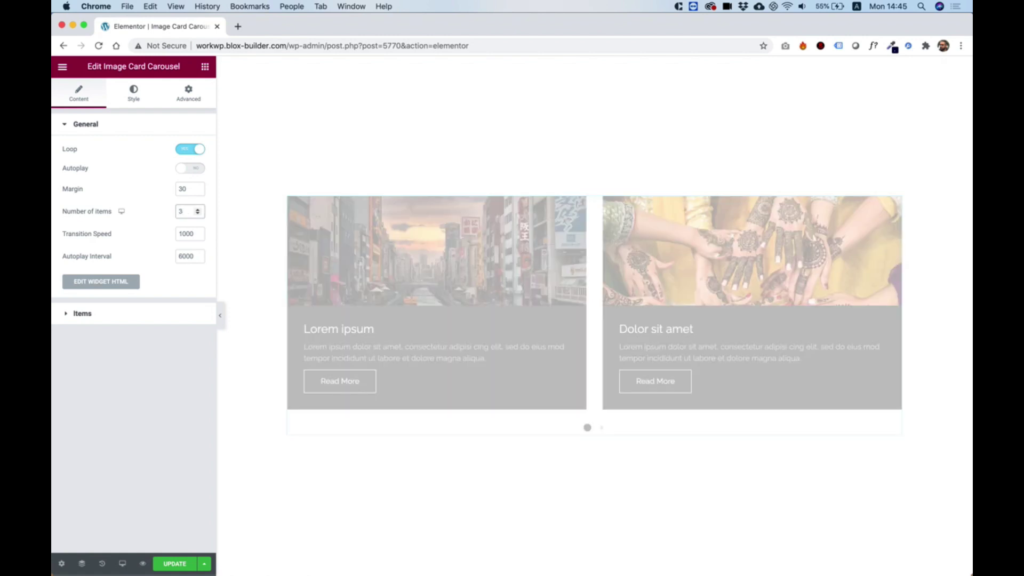
- Replace the first card's city street image with the drone photo product1.jpg from the Media Library
click(88, 313)
click(92, 201)
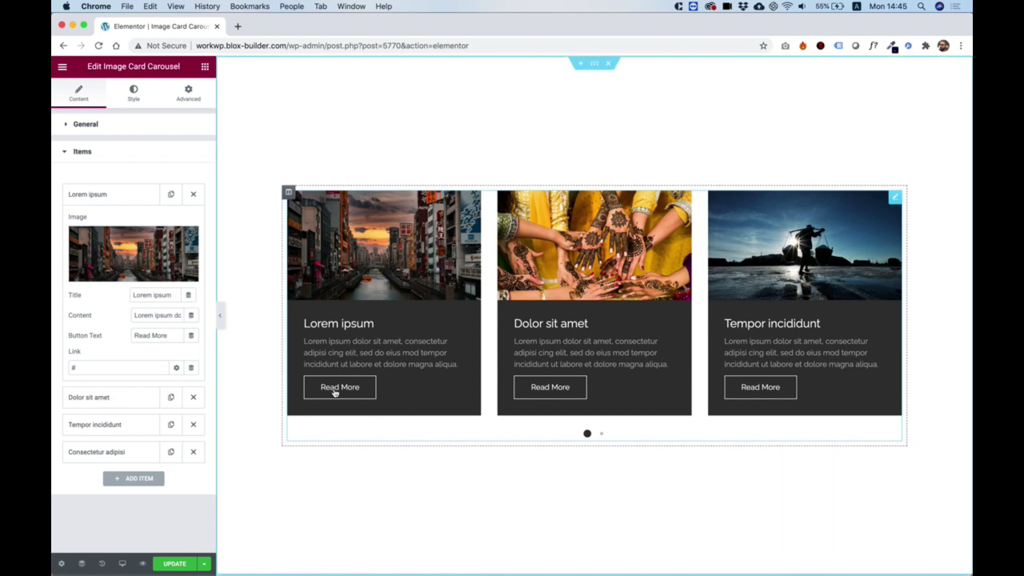
click(142, 247)
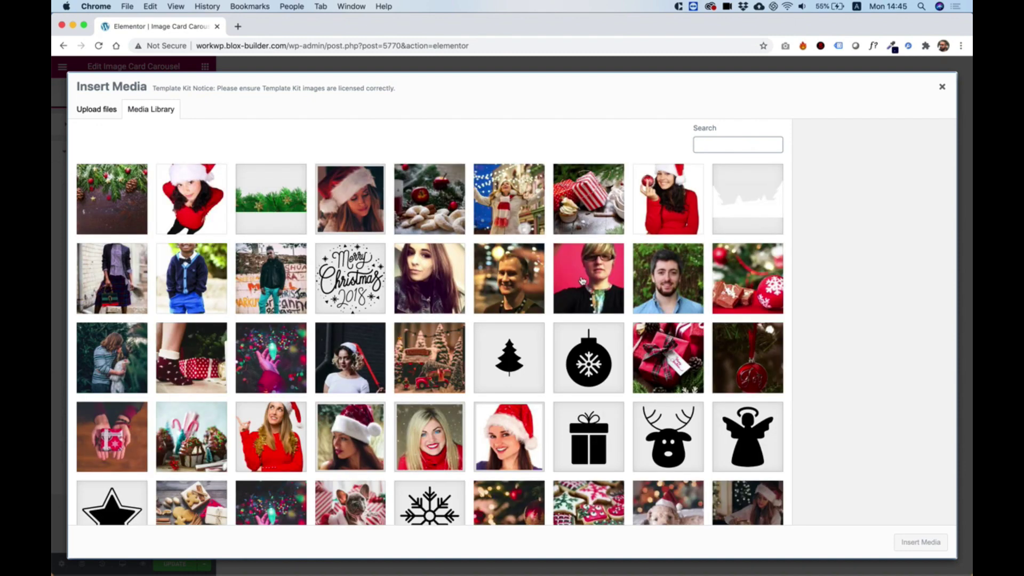
scroll(582, 280, down, 5)
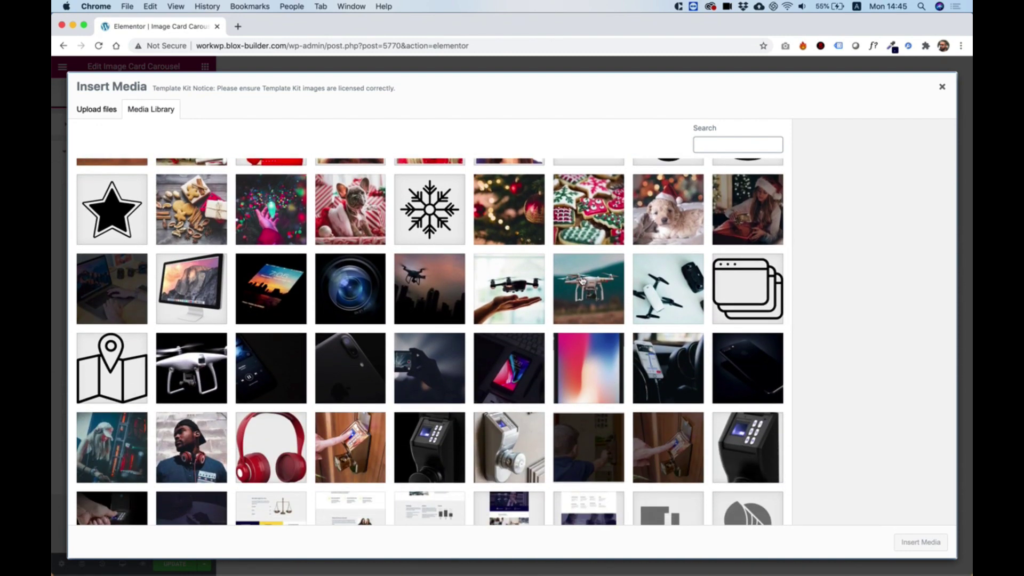
click(583, 293)
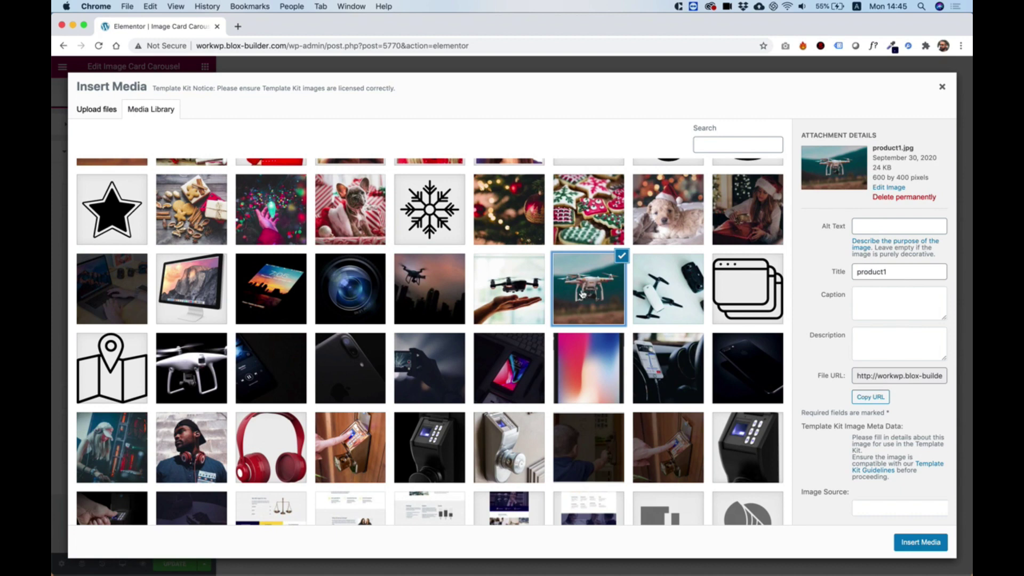
click(921, 542)
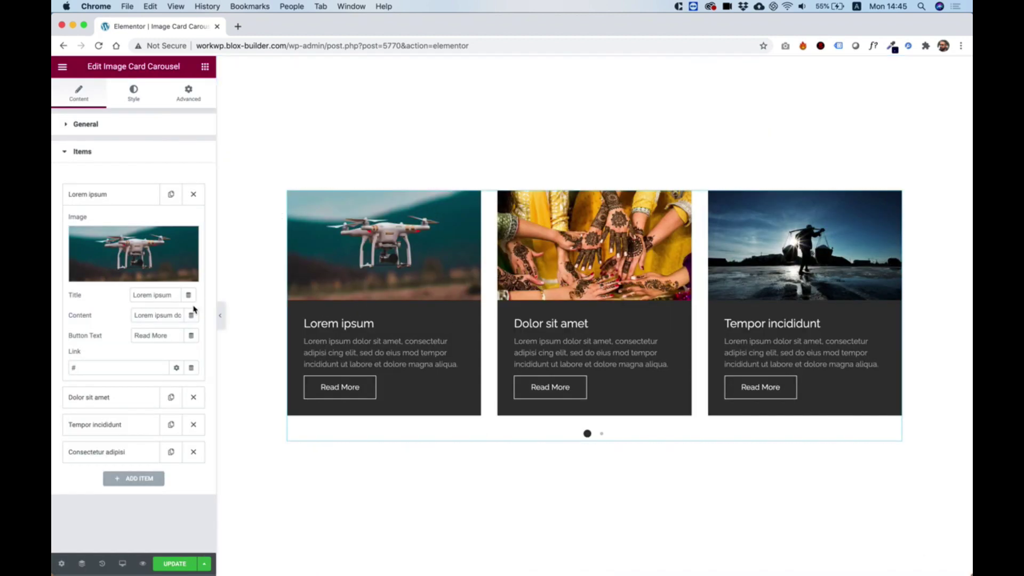
- Retitle the first card 'New Drone' and change its button text to 'Buy Now'
triple_click(166, 295)
text(Drone)
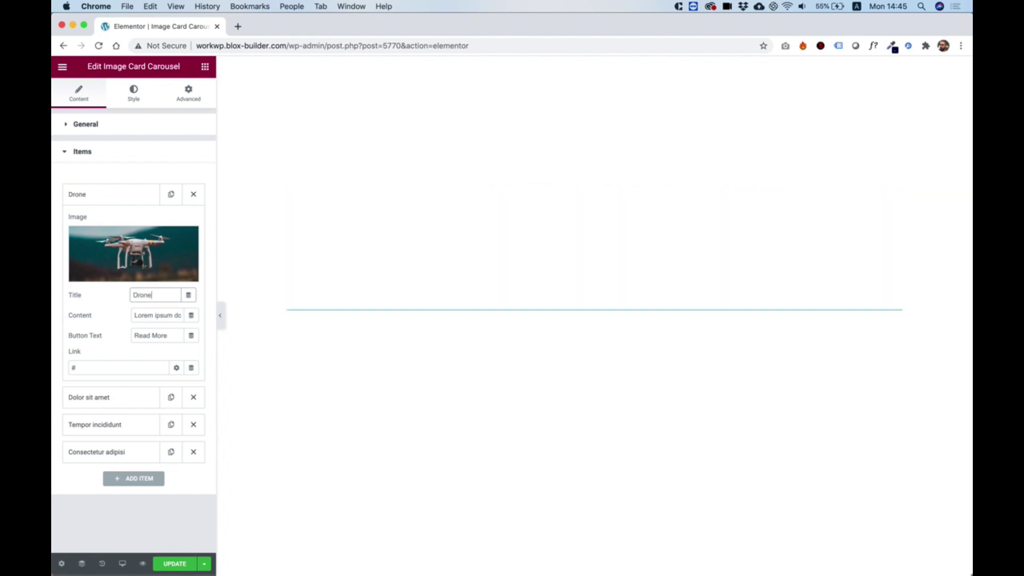
text(New)
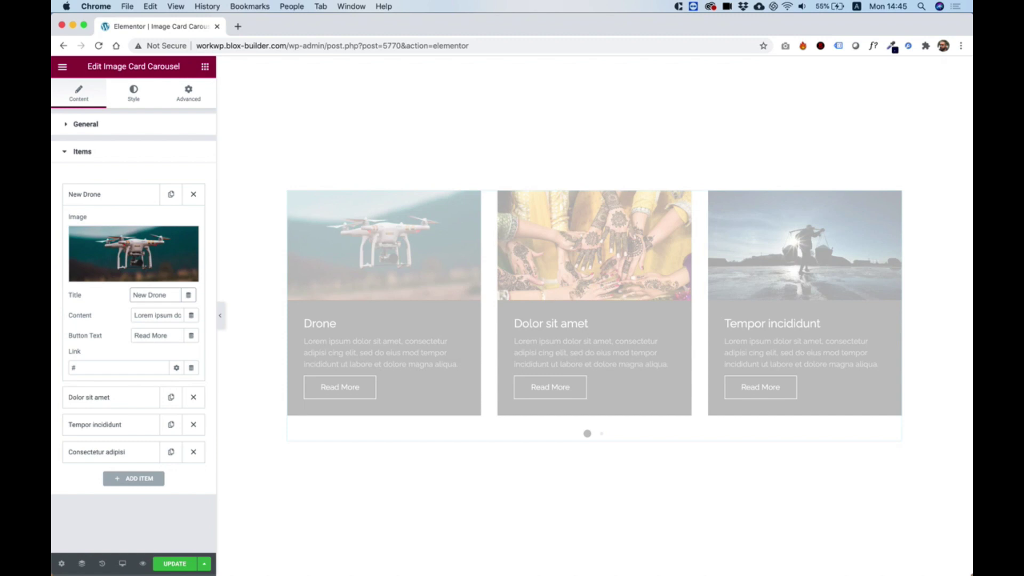
triple_click(160, 335)
text(Bu)
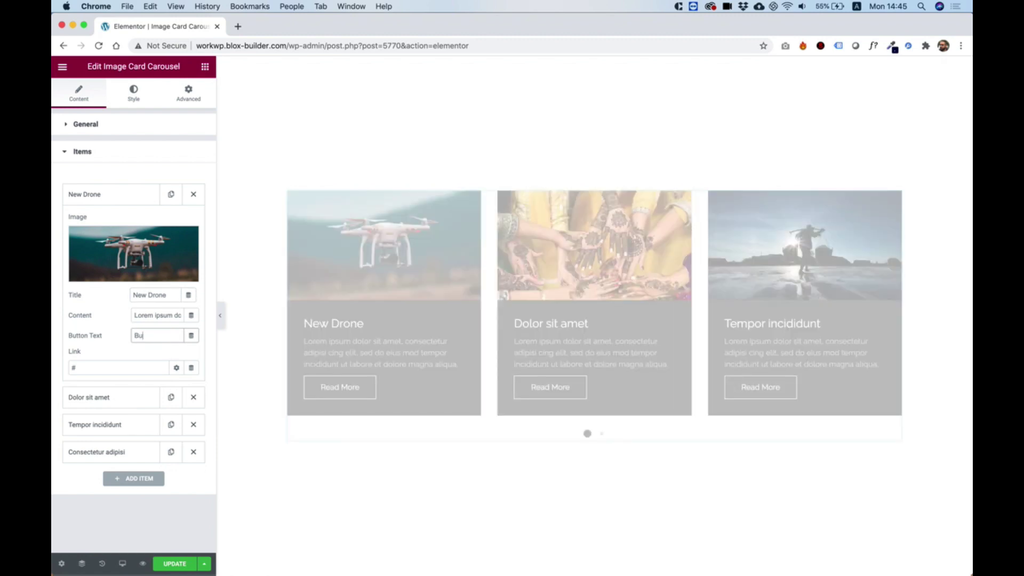
text(y Now)
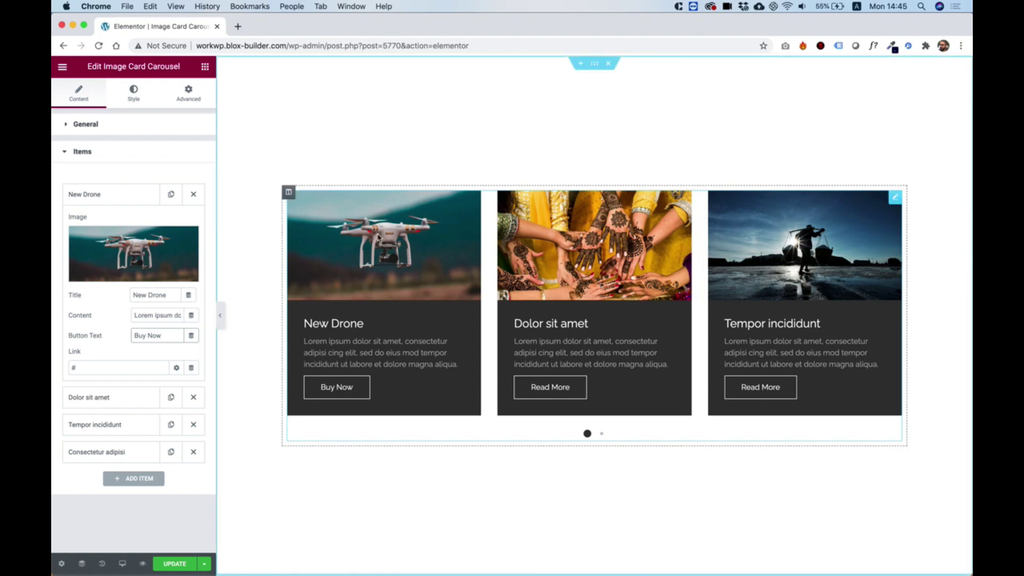
click(141, 105)
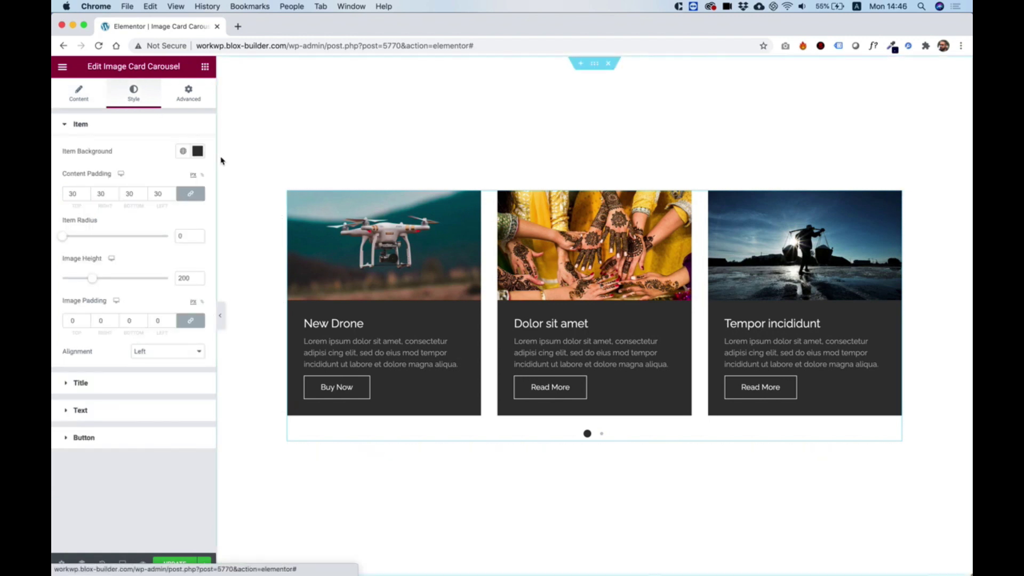
- Give the cards a black background and increase their content padding on all sides
click(197, 151)
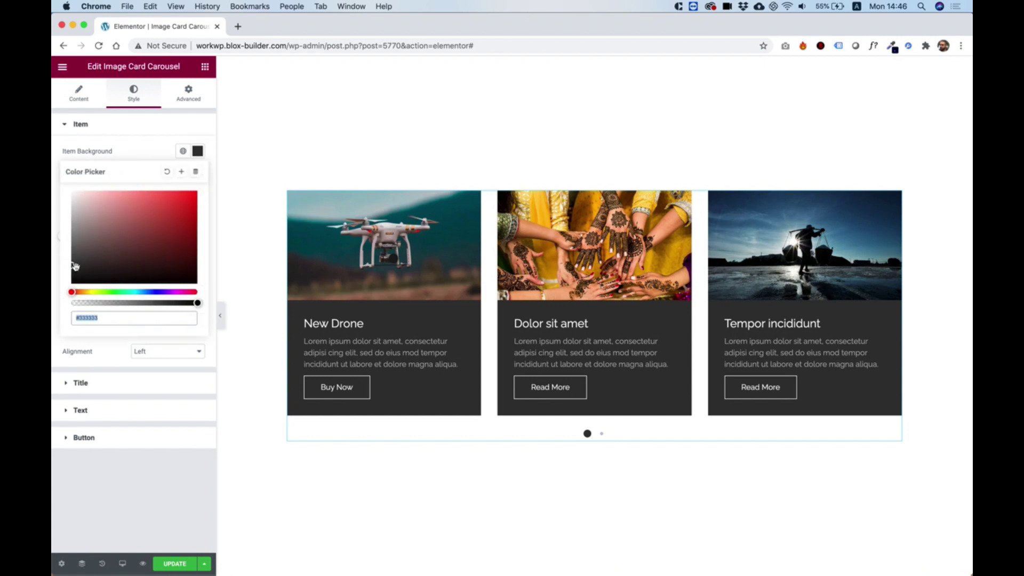
drag(74, 266, 68, 292)
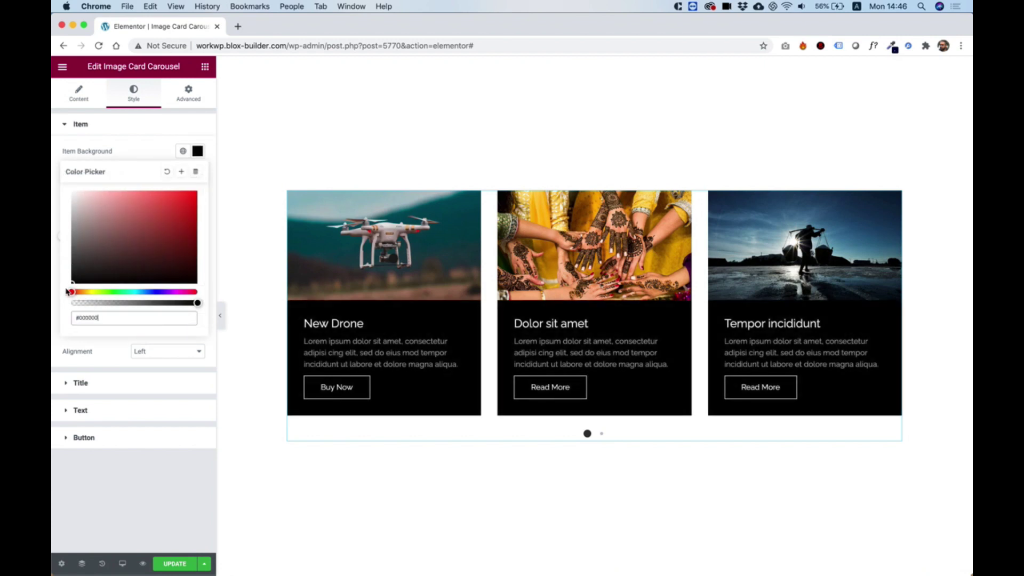
mouse_move(72, 250)
mouse_down()
mouse_move(72, 230)
mouse_move(177, 237)
mouse_move(80, 229)
mouse_move(62, 298)
mouse_up()
click(160, 291)
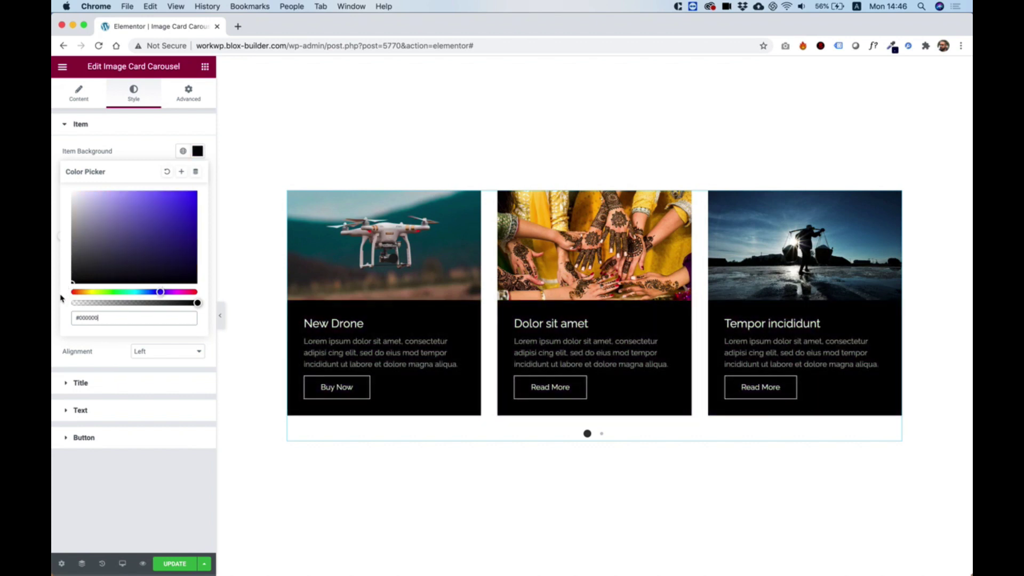
click(59, 260)
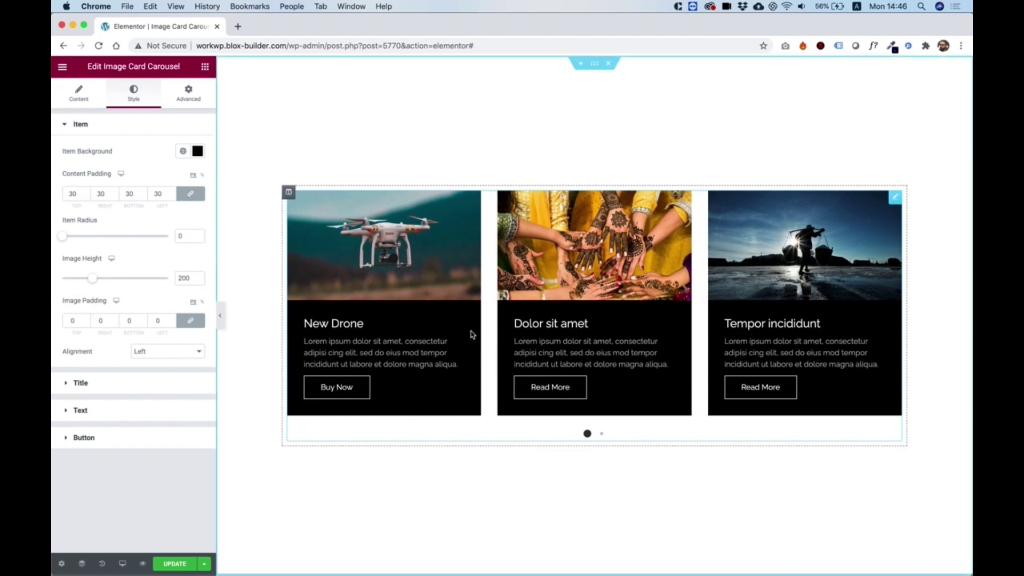
click(73, 194)
key(Up)
key(Up)
key(Up)
key(Up)
key(Up)
key(Up)
key(Up)
key(Up)
key(Up)
key(Up)
key(Up)
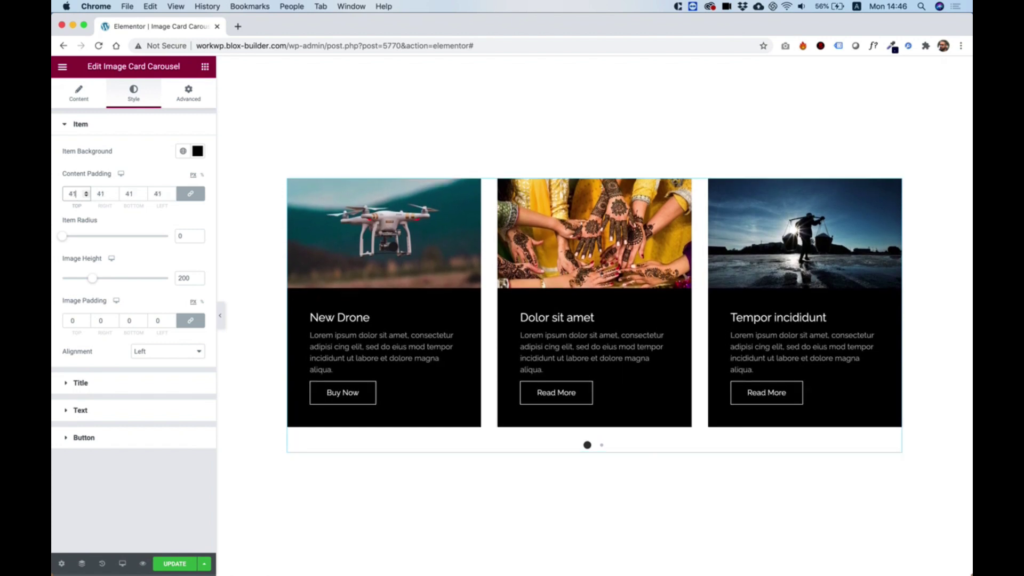
key(Up)
key(Up)
key(Up)
key(Up)
key(Up)
key(Up)
key(Up)
key(Up)
key(Up)
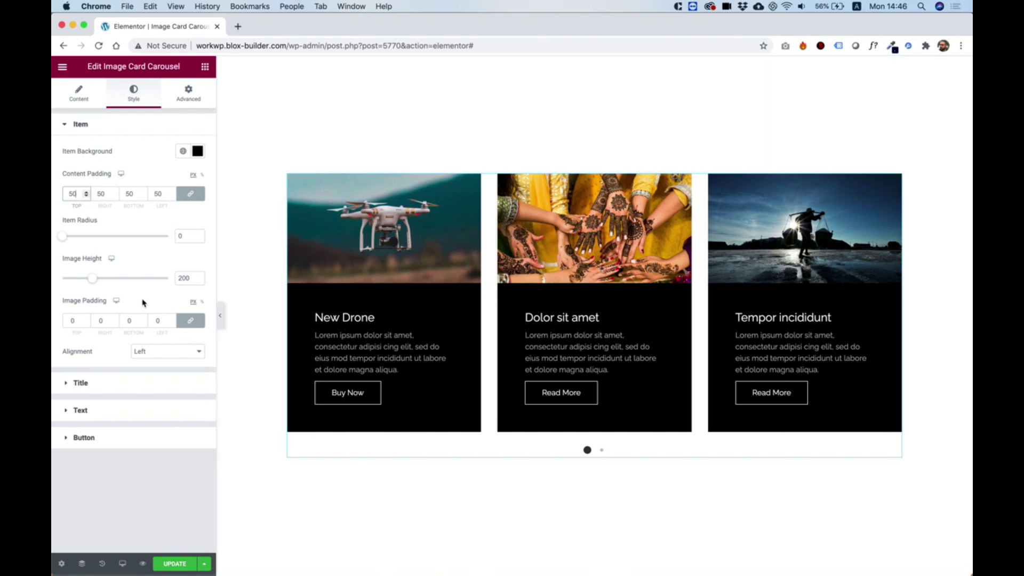
- Round the card corners to 30, set image height to 319, and center the card content
drag(64, 237, 96, 241)
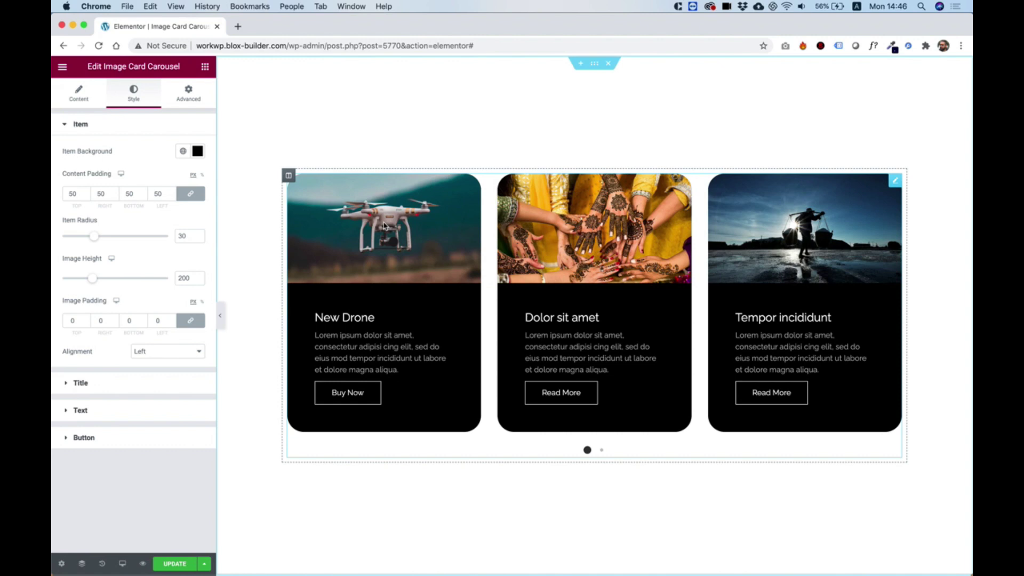
drag(94, 279, 109, 282)
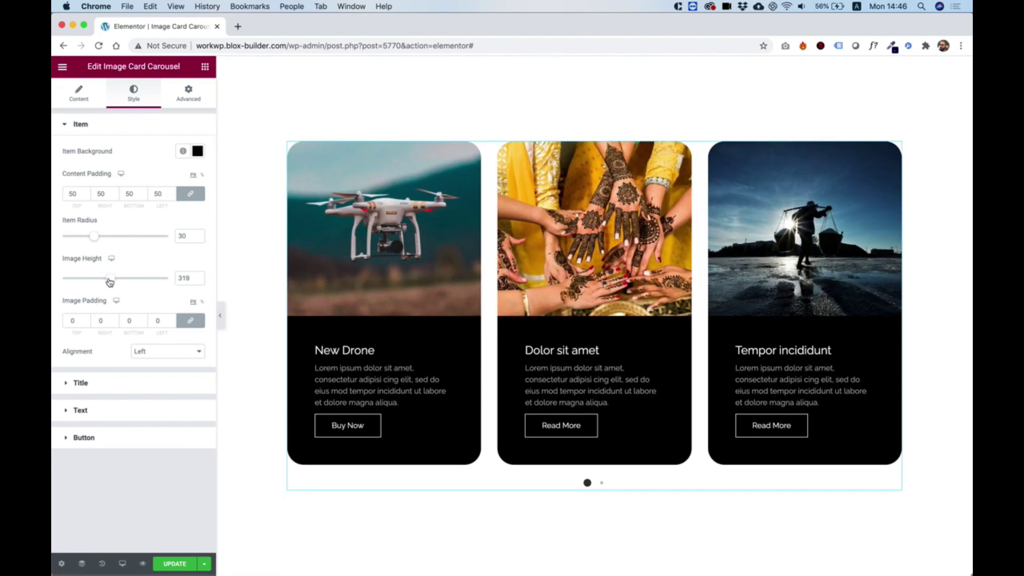
click(153, 353)
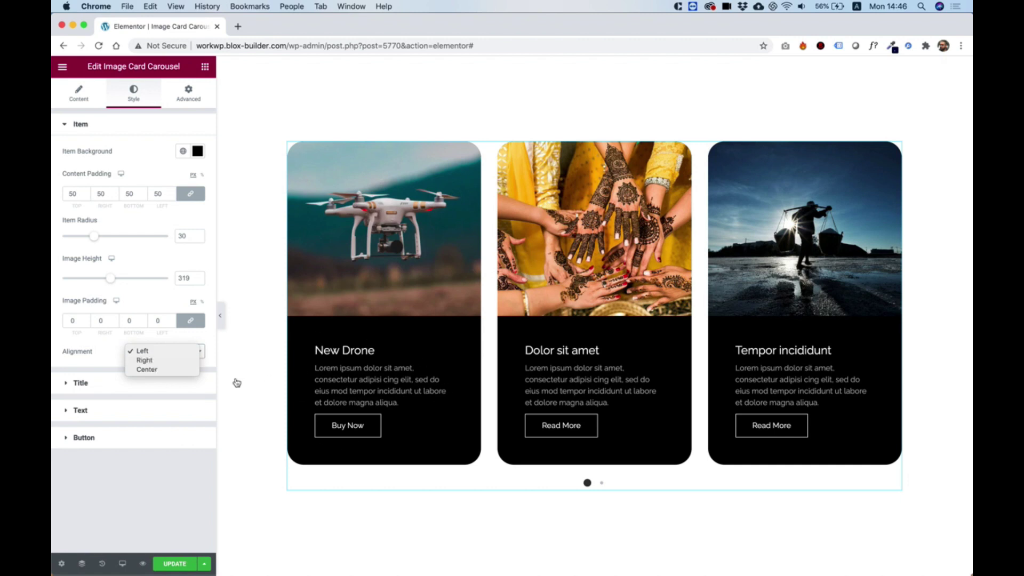
click(159, 370)
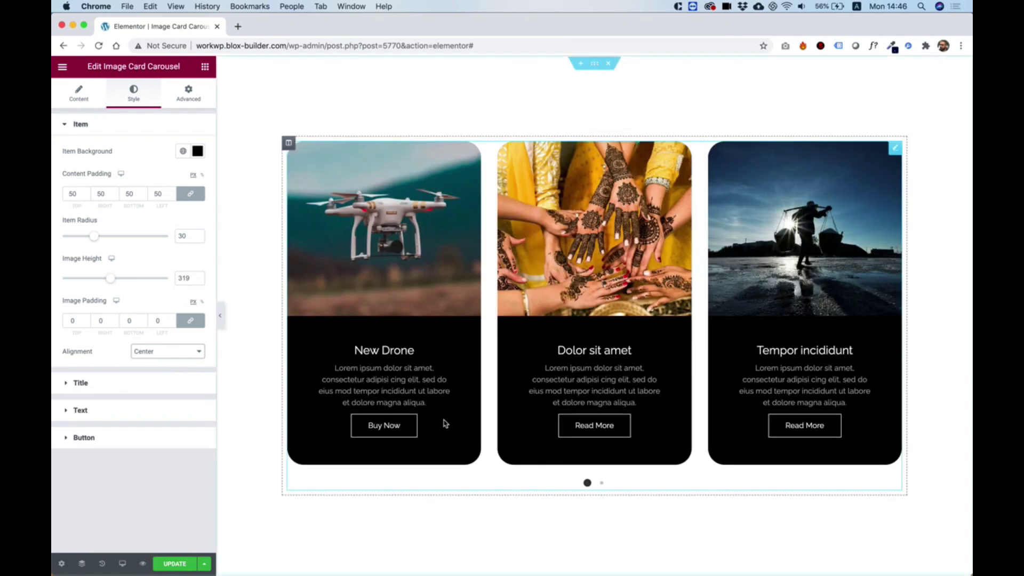
scroll(568, 437, down, 1)
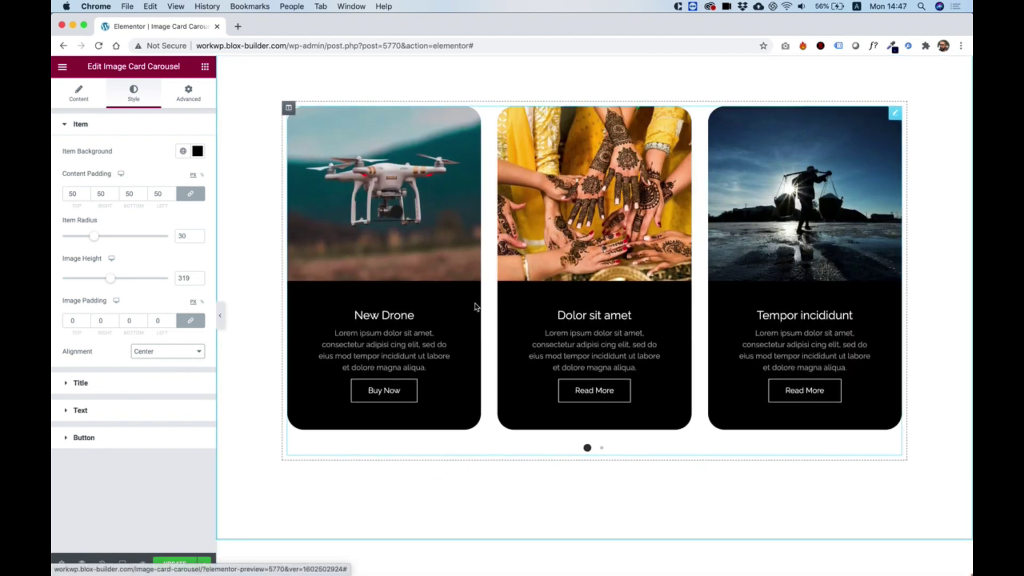
- Change the Title Typography to the Redressed font family at size 35
click(82, 384)
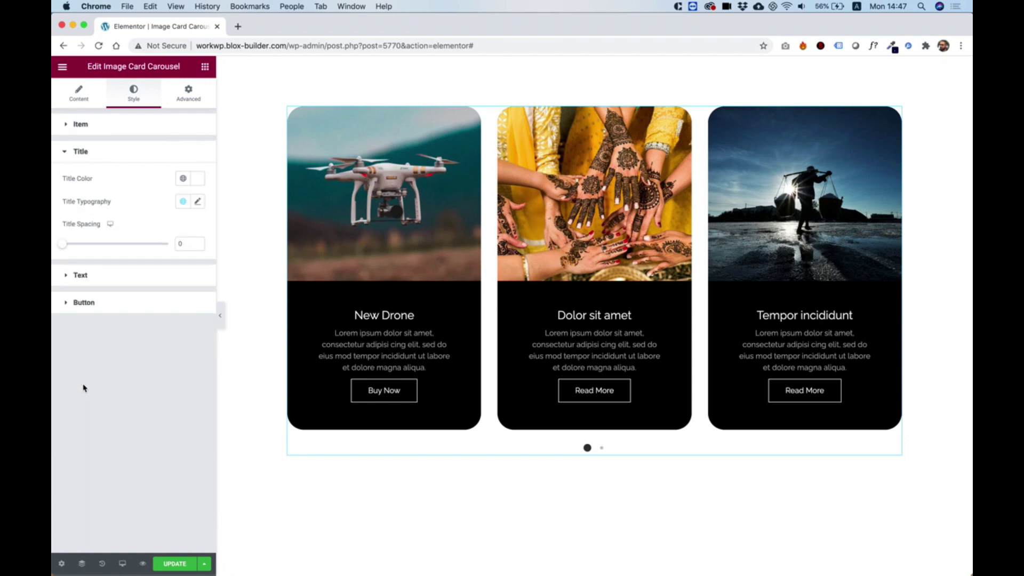
click(198, 202)
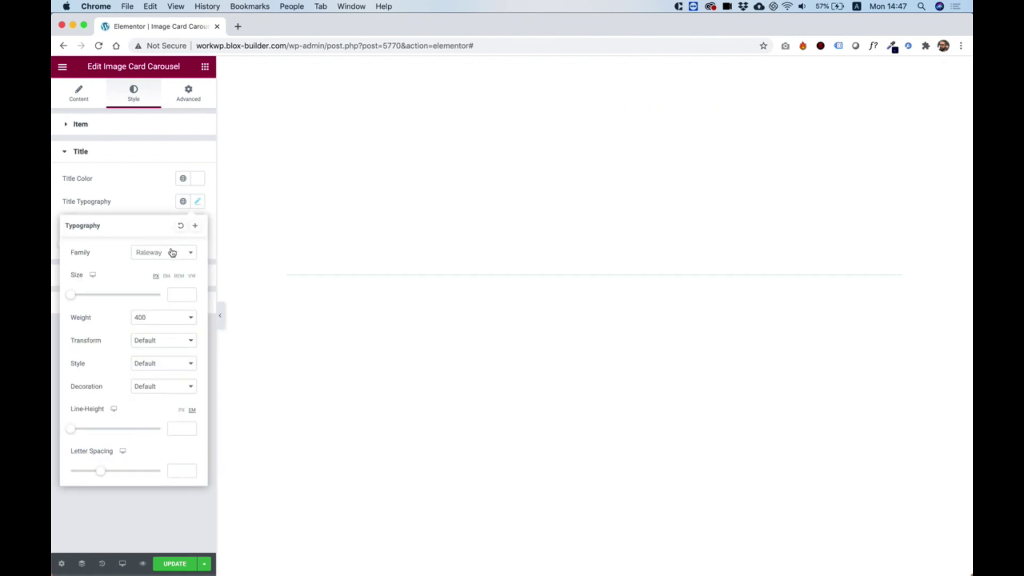
click(171, 253)
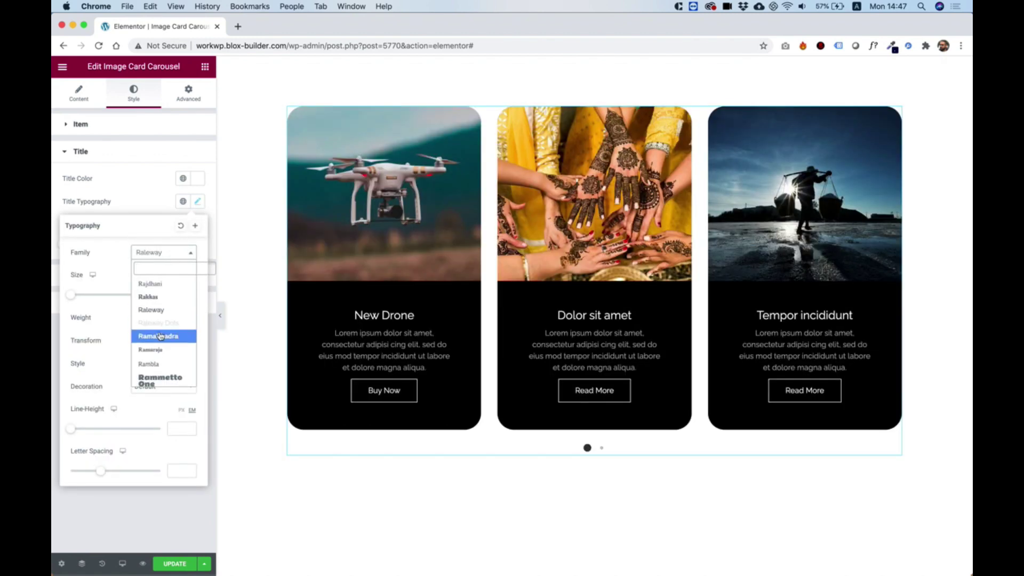
scroll(160, 334, down, 5)
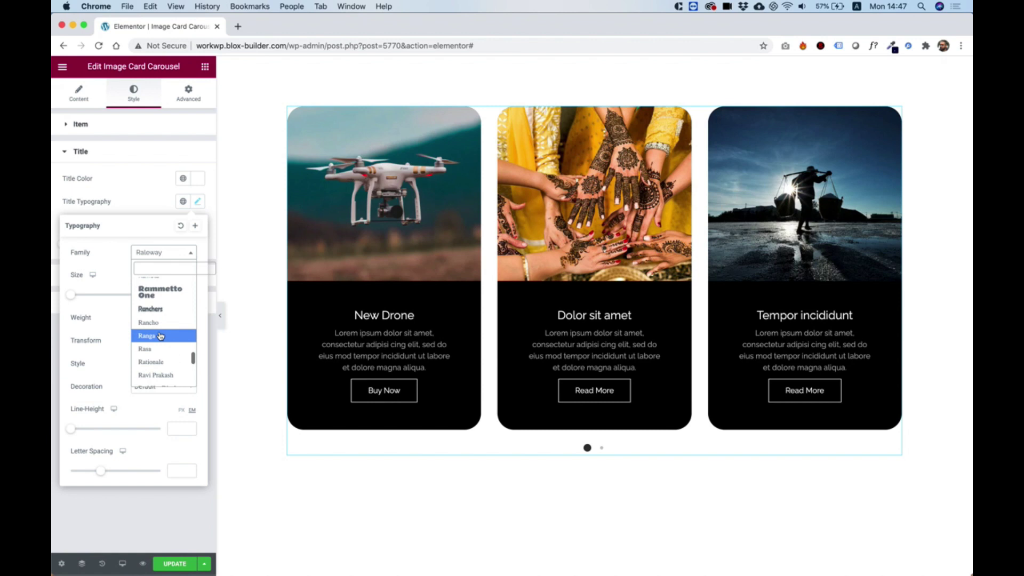
scroll(160, 335, down, 2)
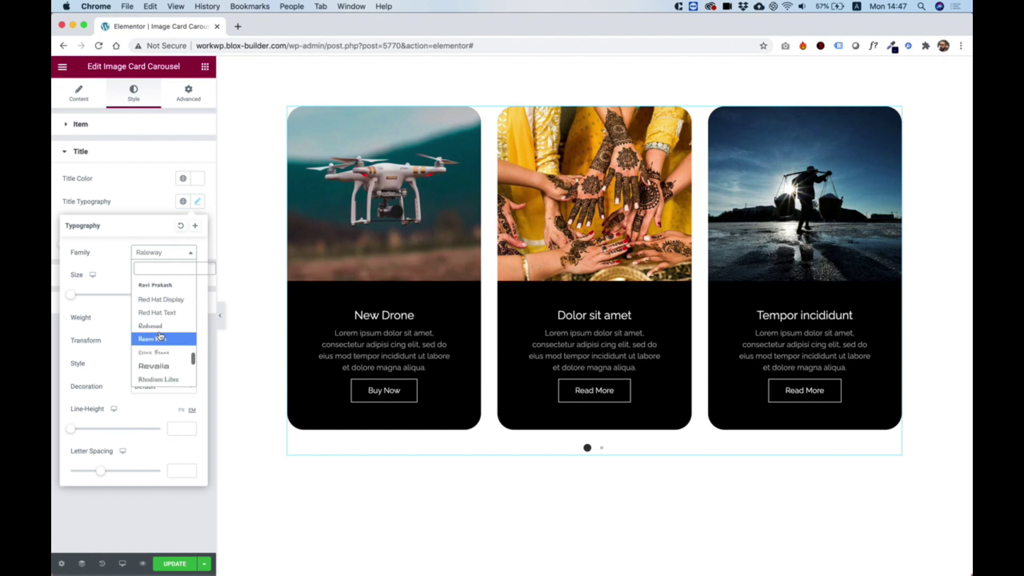
click(160, 327)
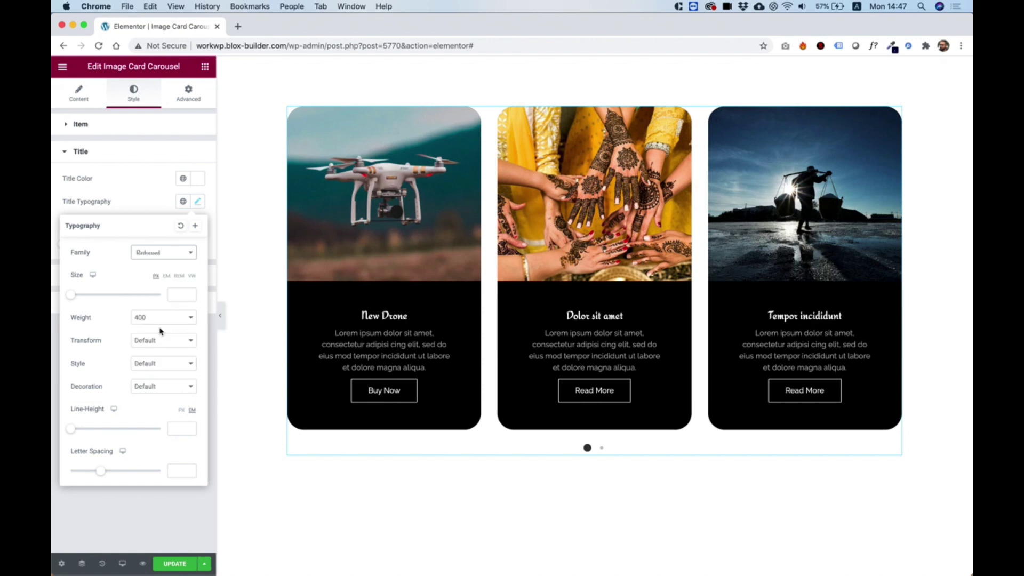
drag(72, 295, 90, 299)
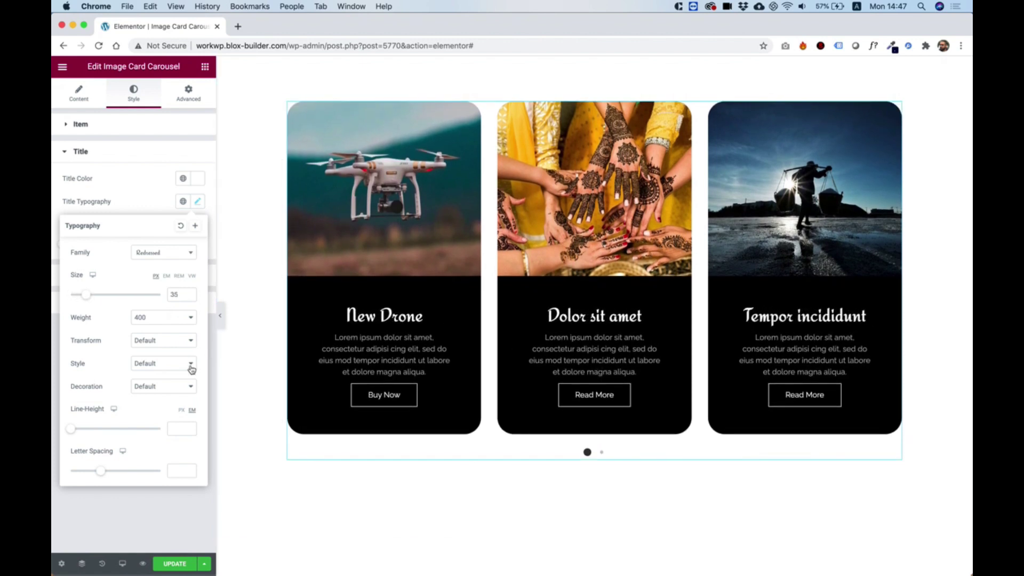
click(127, 203)
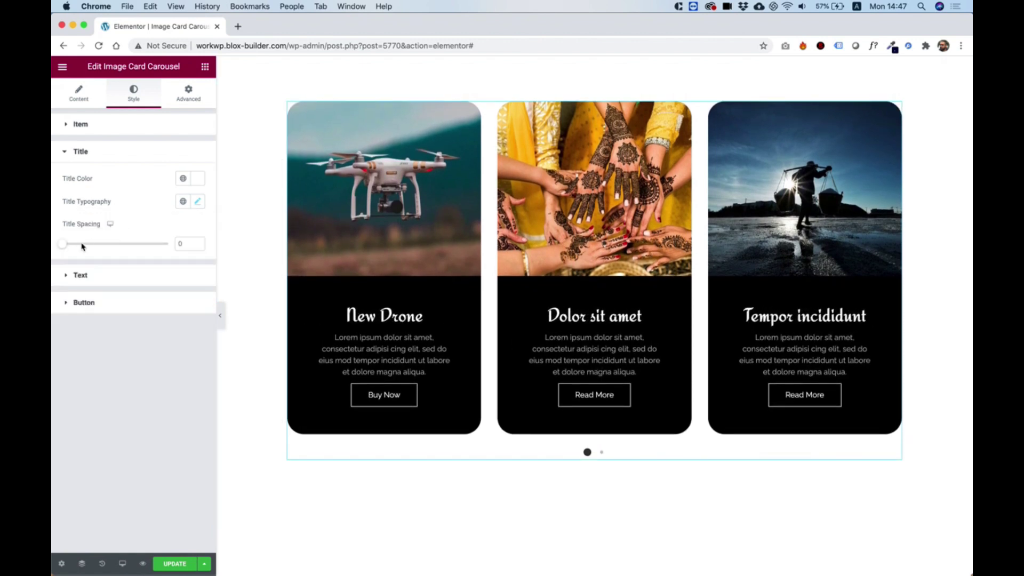
- Set text spacing to 20, button spacing to 40, button border width 3 and radius 97
click(102, 277)
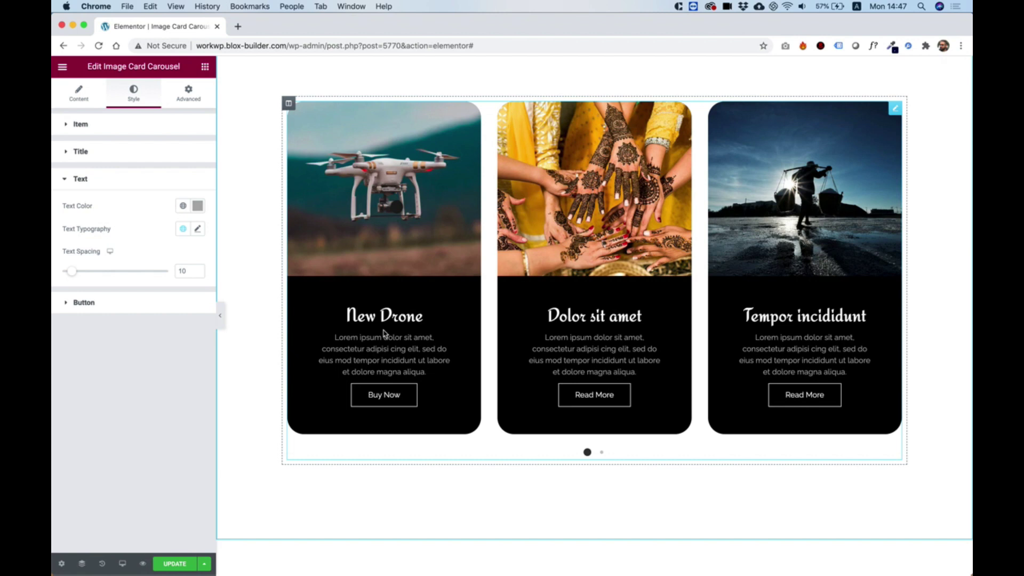
drag(71, 272, 82, 275)
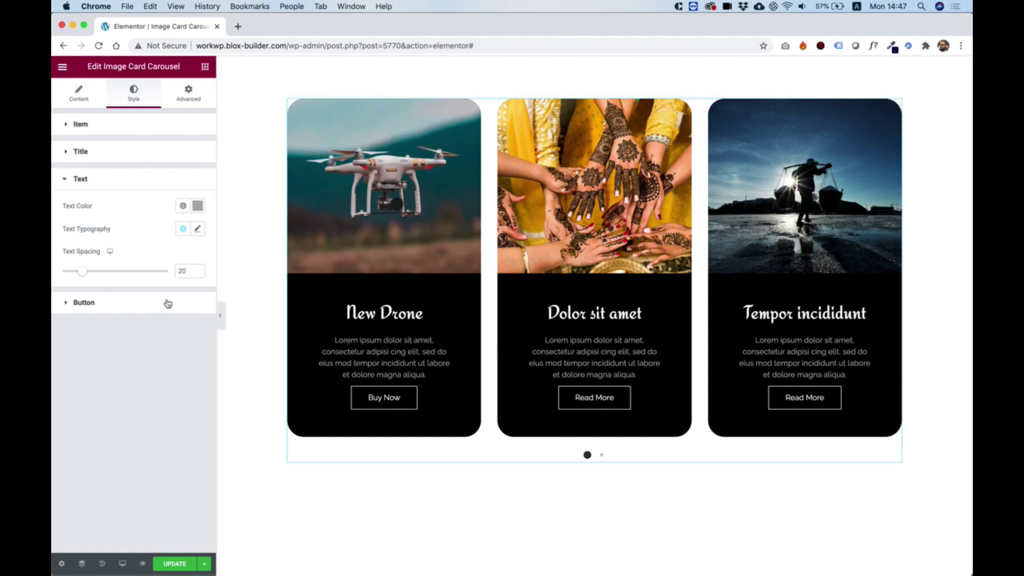
click(84, 303)
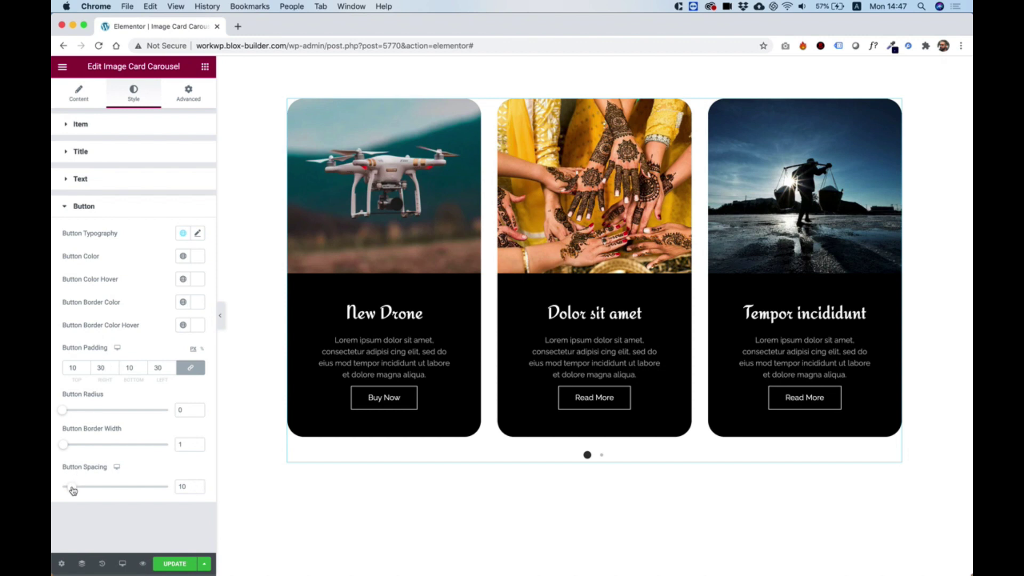
drag(73, 489, 105, 492)
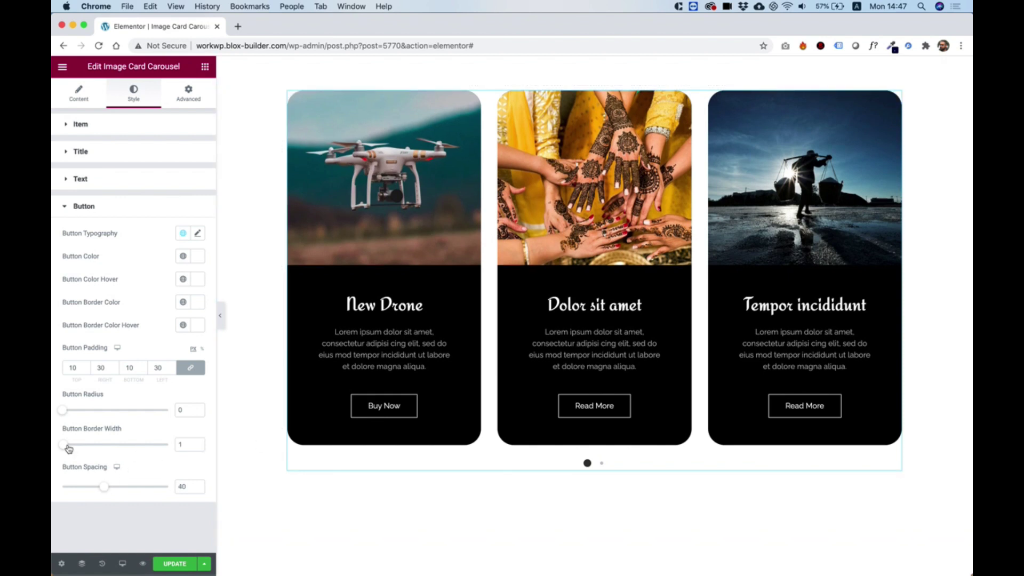
drag(68, 449, 70, 449)
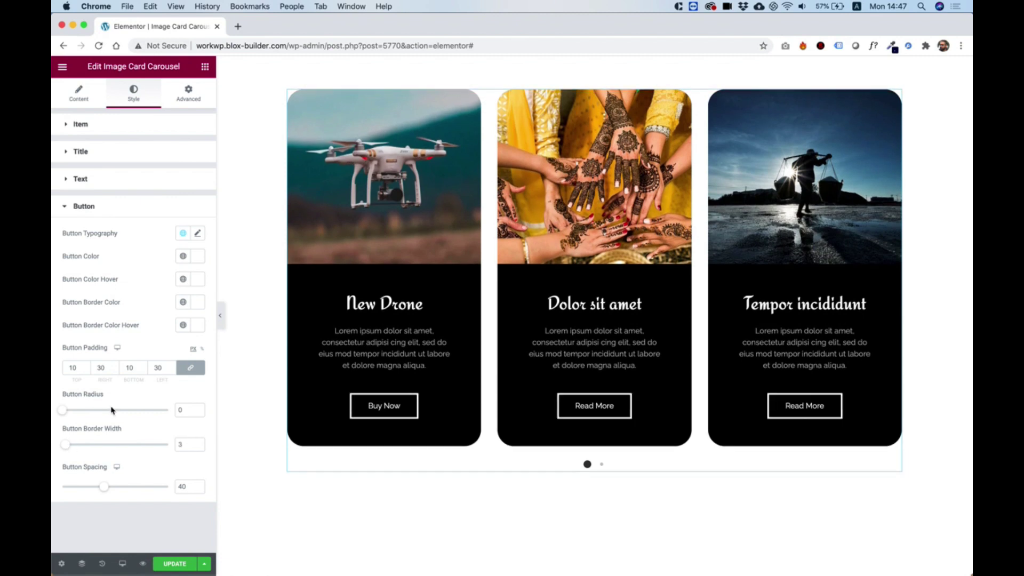
drag(63, 412, 166, 417)
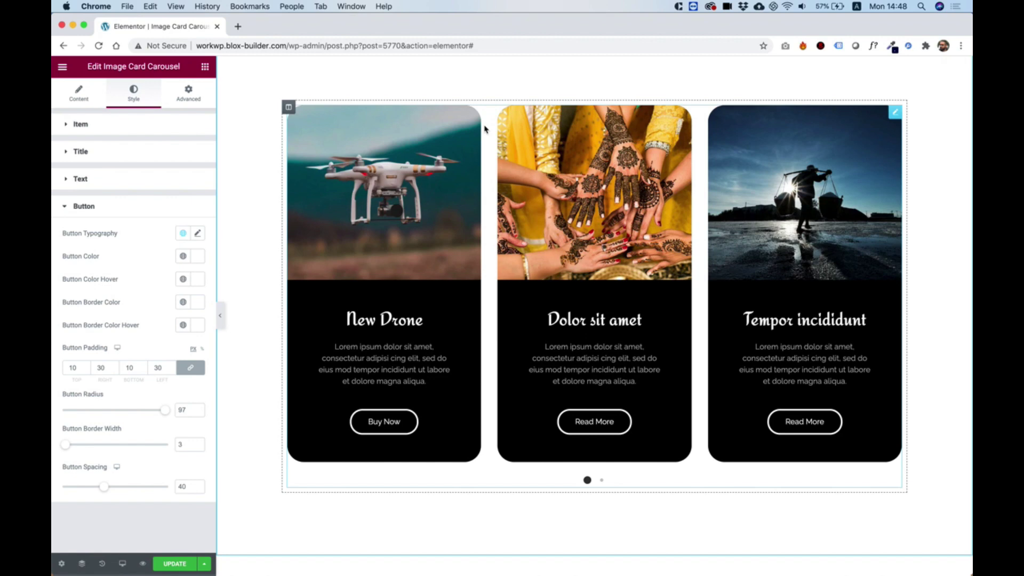
- Unlink the button padding and set the Right and Left padding to 50
click(190, 368)
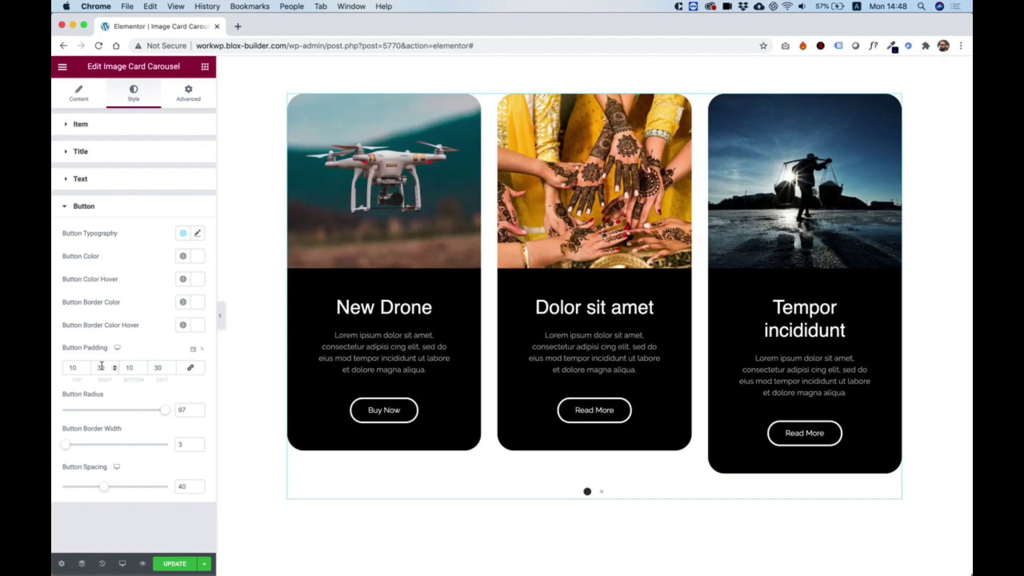
click(97, 367)
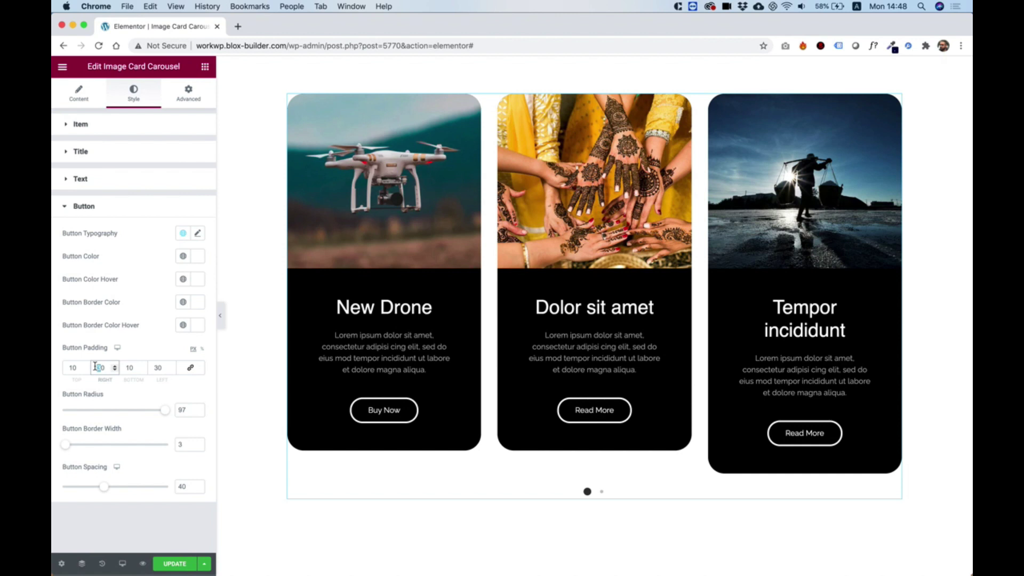
text(5)
double_click(163, 367)
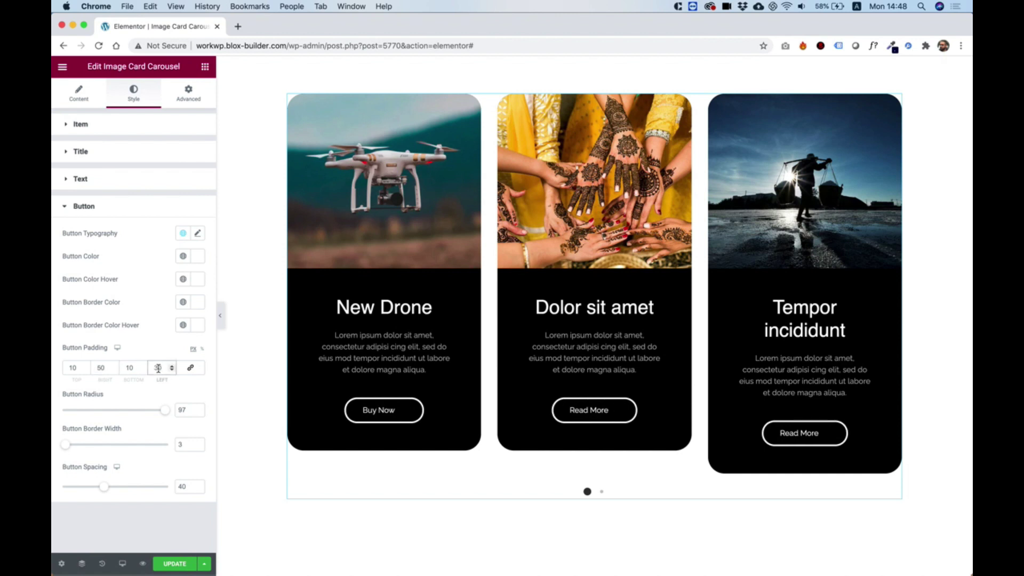
text(50)
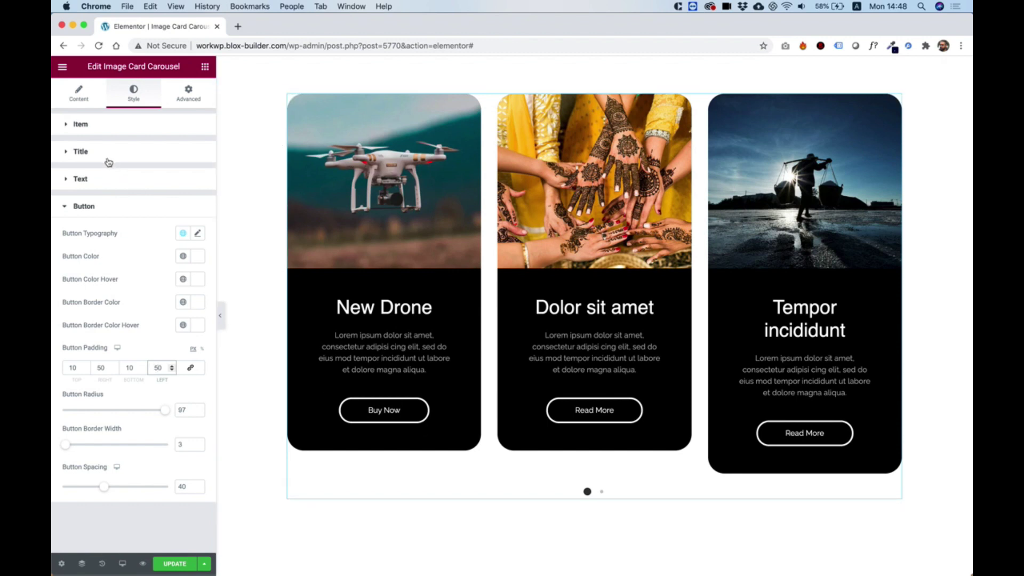
- Reduce the card title typography size to 29 so titles fit on one line
click(87, 154)
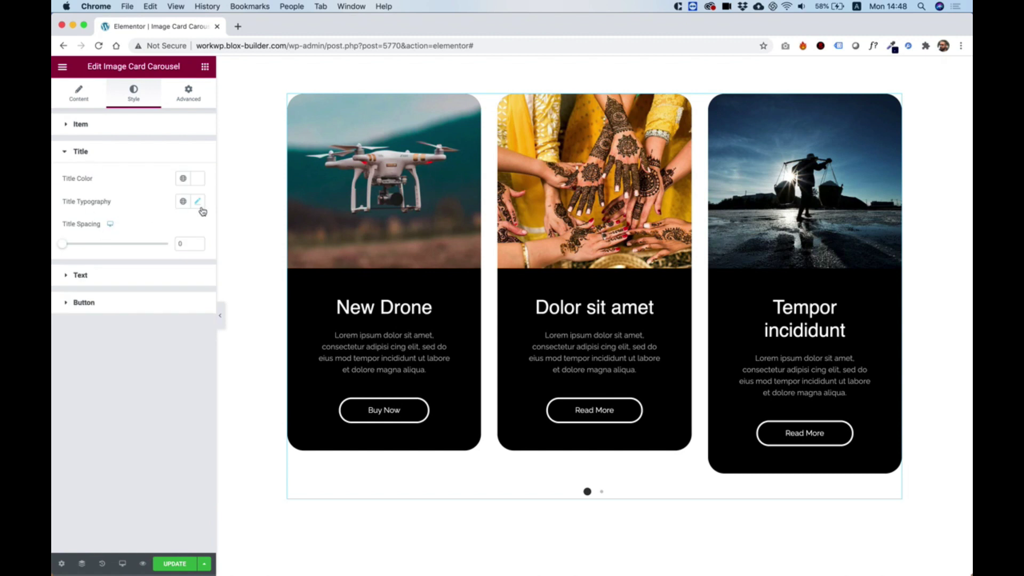
click(198, 202)
drag(87, 298, 83, 299)
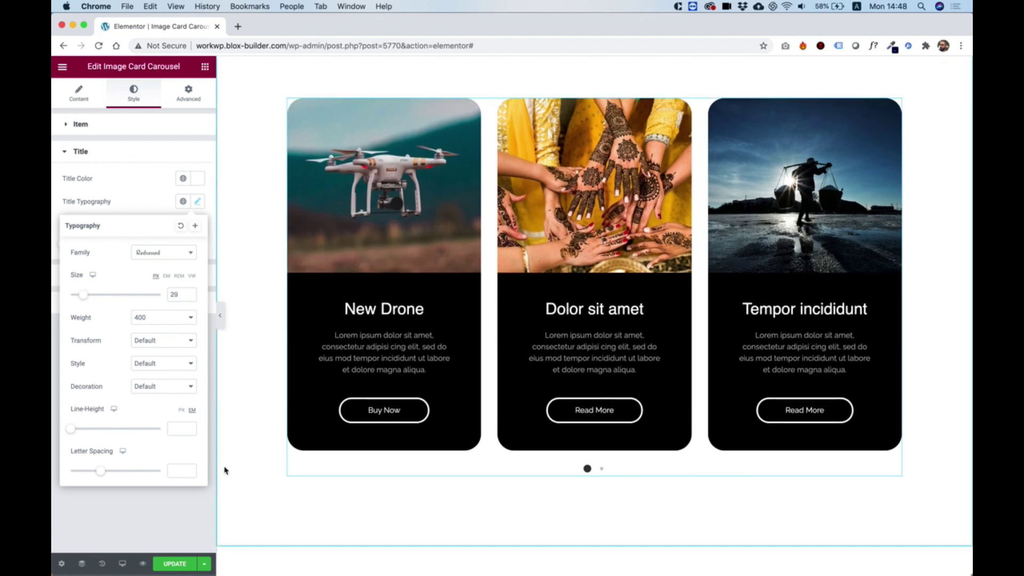
click(222, 467)
click(602, 469)
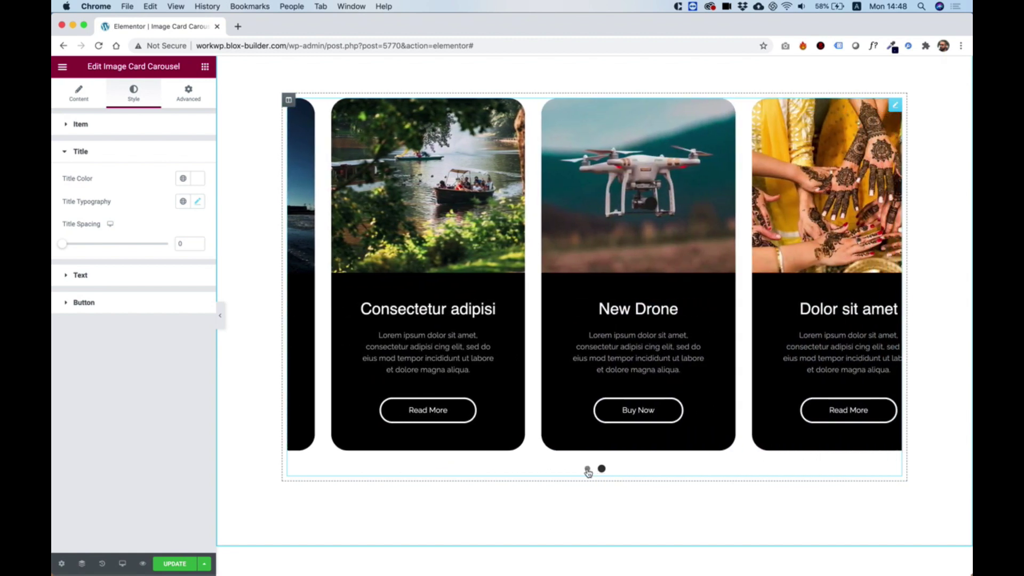
click(587, 469)
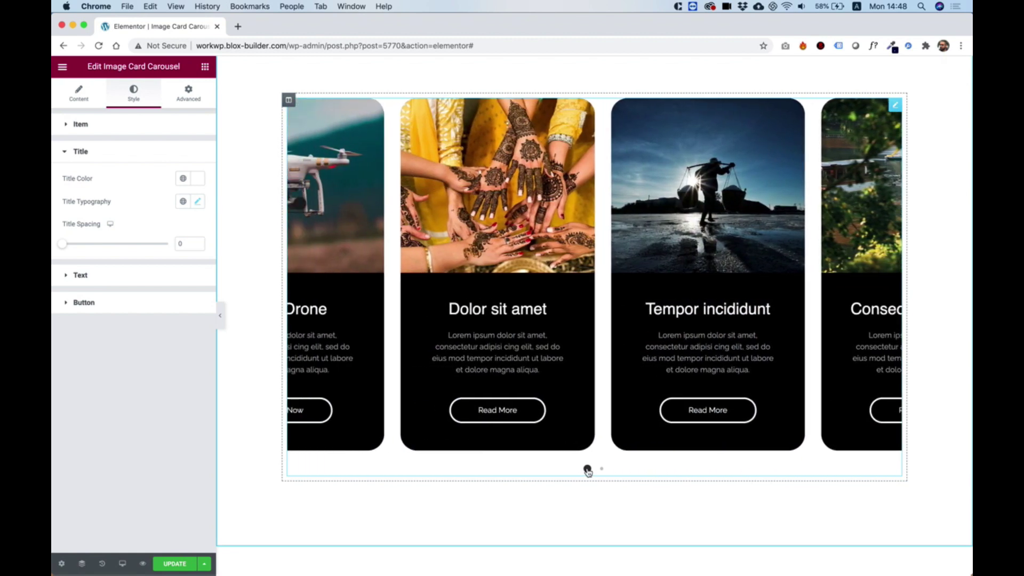